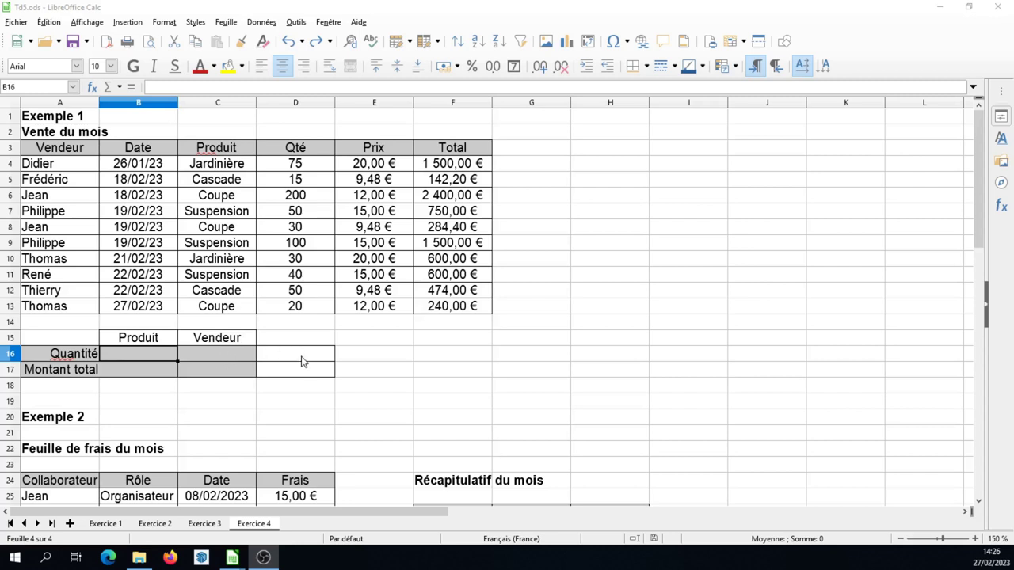
Examine the choices offered by the Vendeur drop-down list in cell C16
{"action": "left_click", "coordinate": [204, 356]}
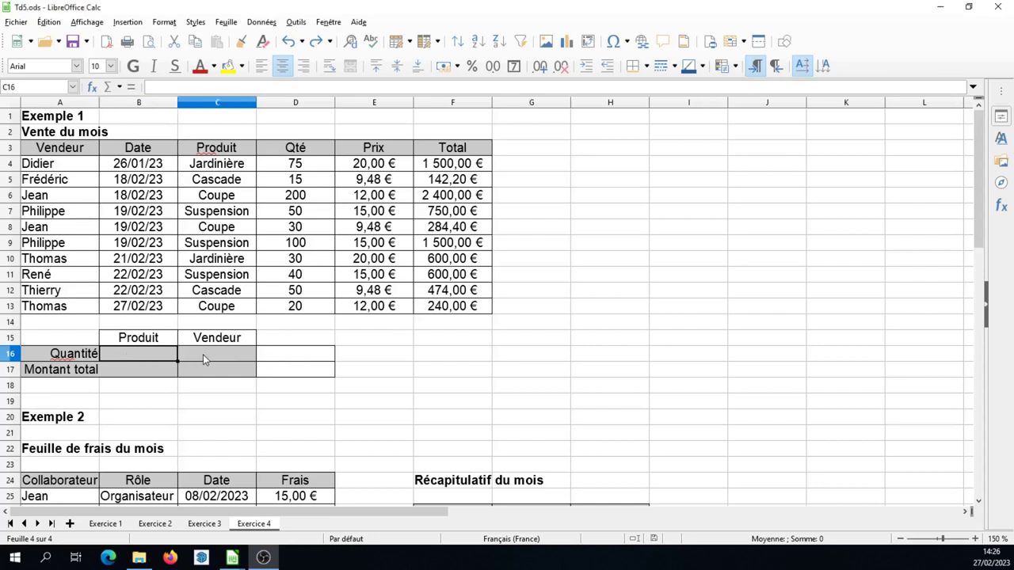
{"action": "left_click", "coordinate": [260, 355]}
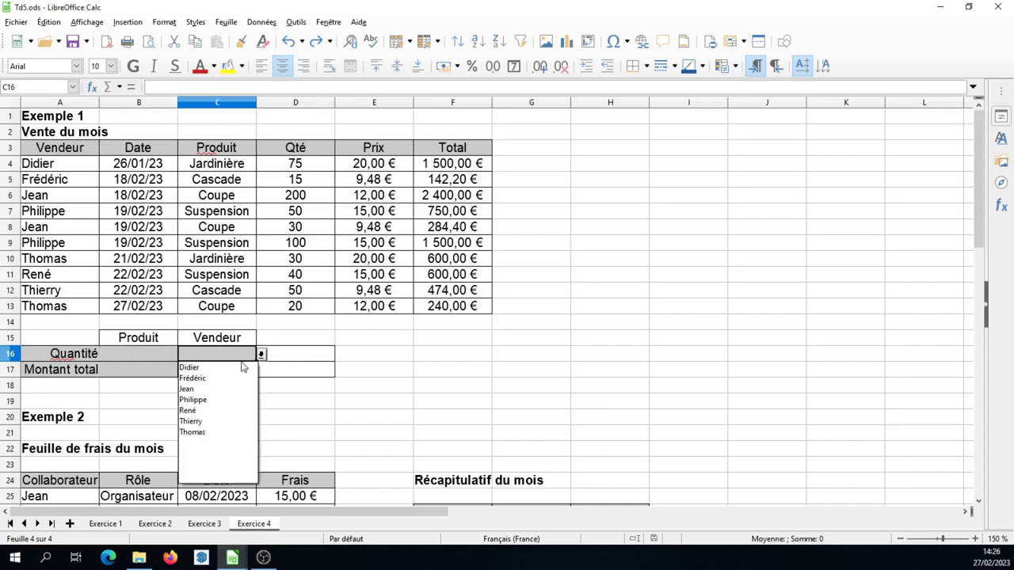
{"action": "left_click", "coordinate": [147, 354]}
Define a list validity rule for cell B16 with ascending sorting and the entries Jardinière, Cascade and Coupe
{"action": "left_click", "coordinate": [148, 355]}
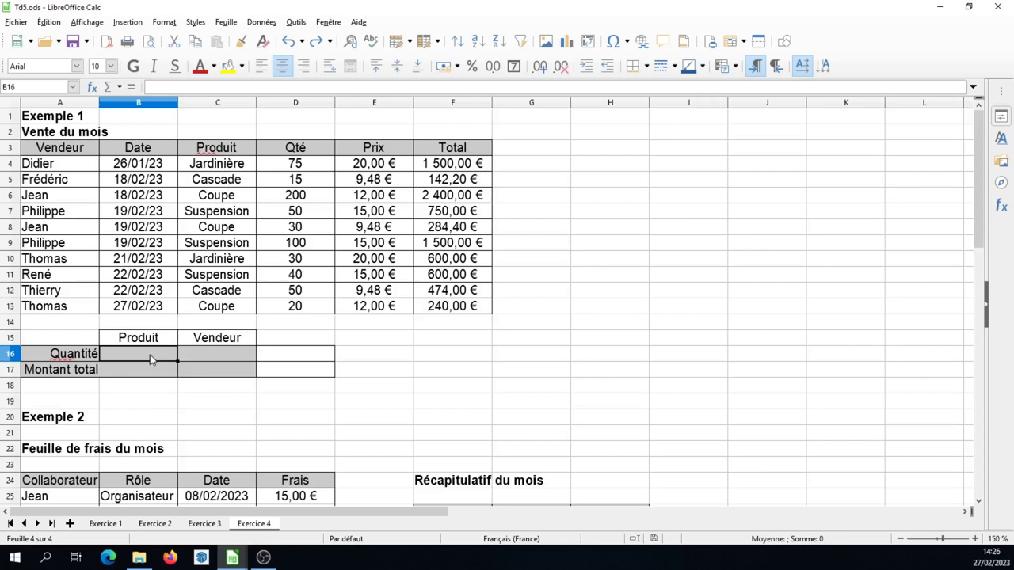
{"action": "left_click", "coordinate": [261, 22]}
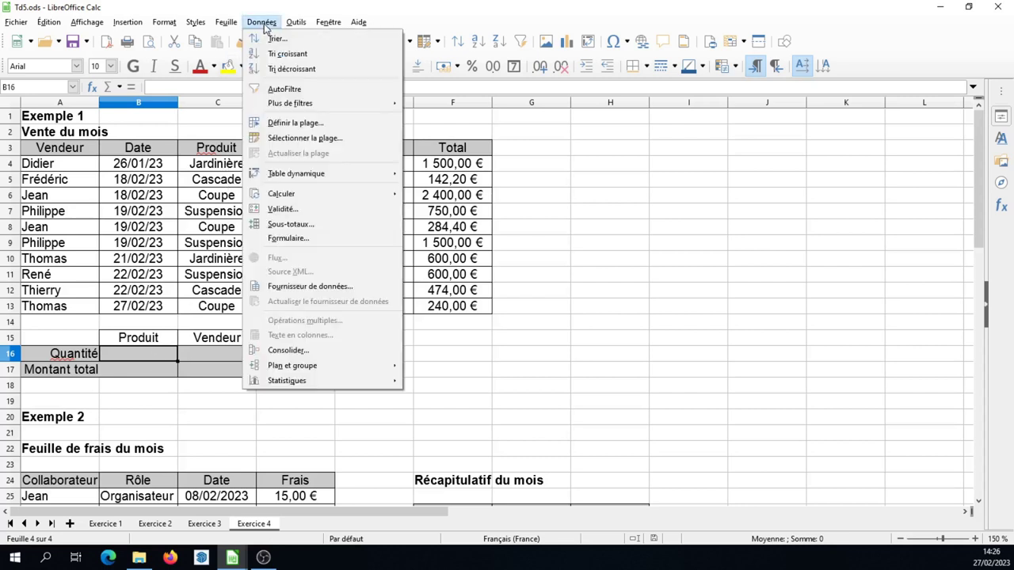
{"action": "left_click", "coordinate": [333, 210]}
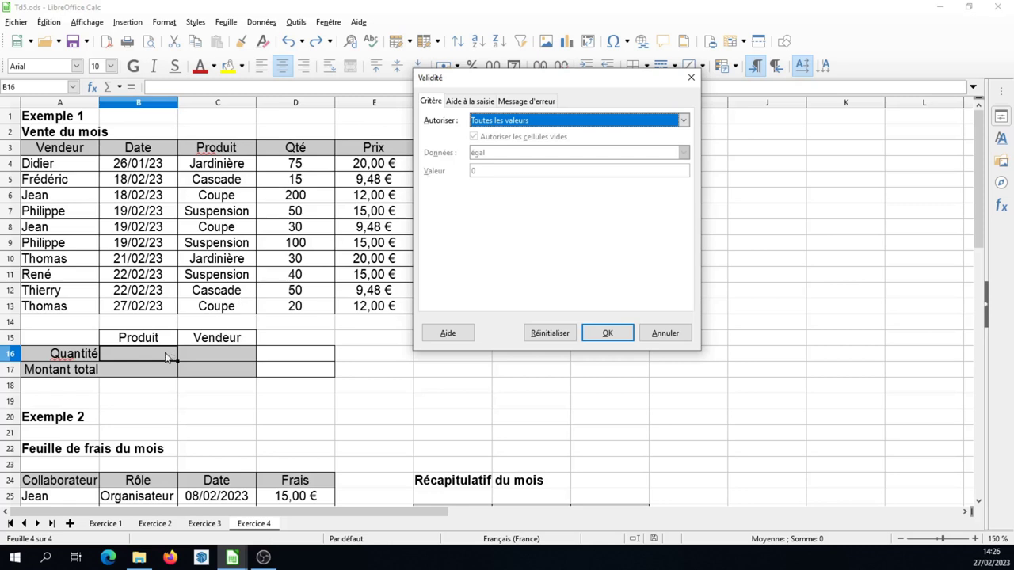
{"action": "left_click", "coordinate": [487, 123]}
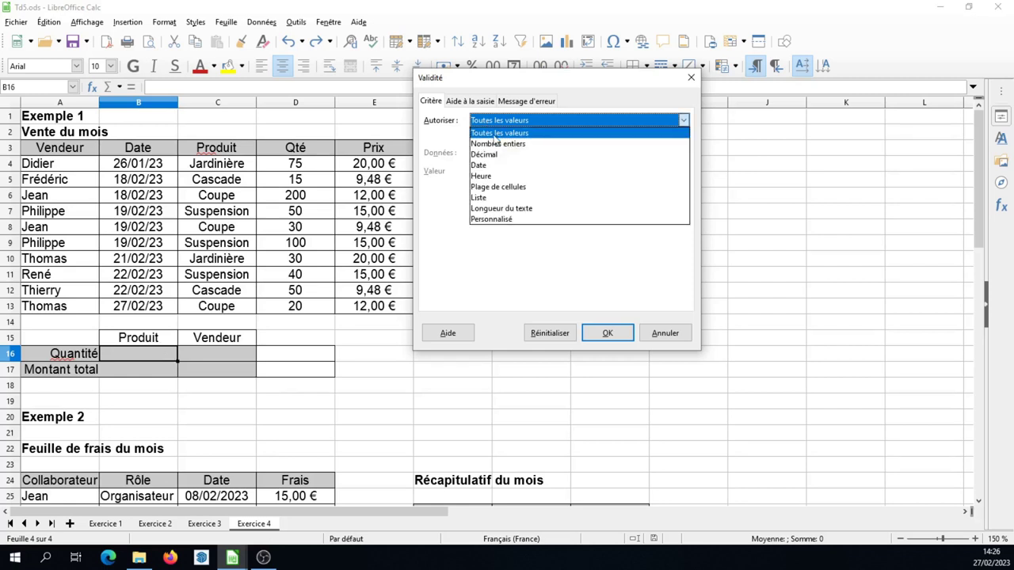
{"action": "left_click", "coordinate": [487, 200]}
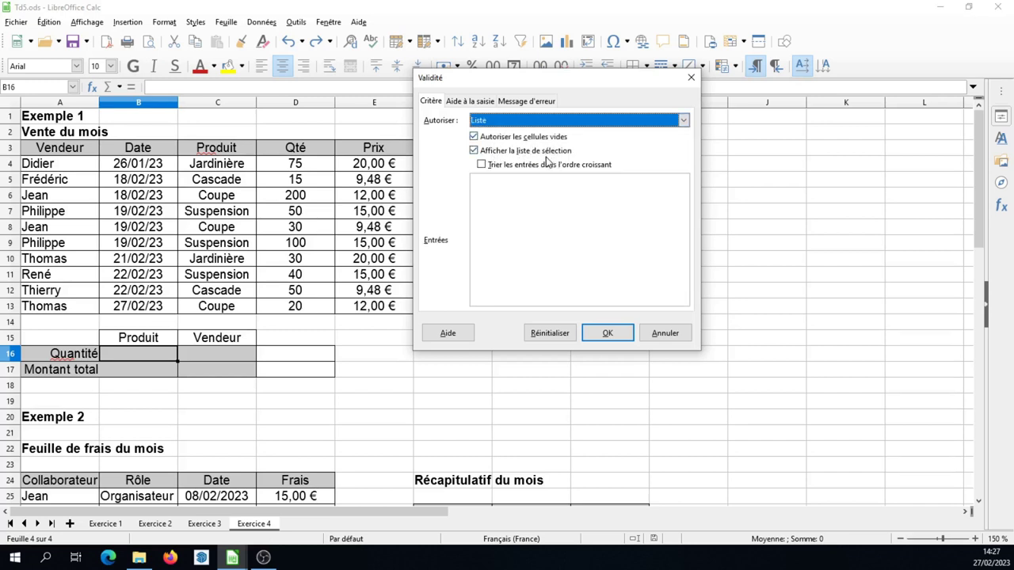
{"action": "left_click", "coordinate": [483, 168]}
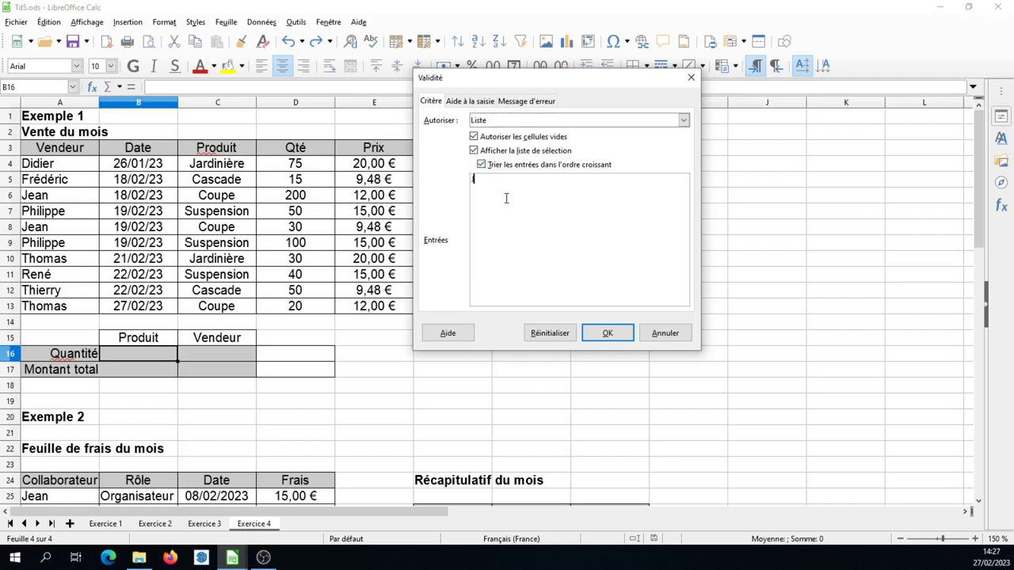
{"action": "type", "text": "rdinière C"}
{"action": "type", "text": "ascade C"}
{"action": "type", "text": "oupe"}
Enable the input help titled "Choisir un produit" with the text "Il faut choisir parmi les trois types de produits"
{"action": "left_click", "coordinate": [480, 103]}
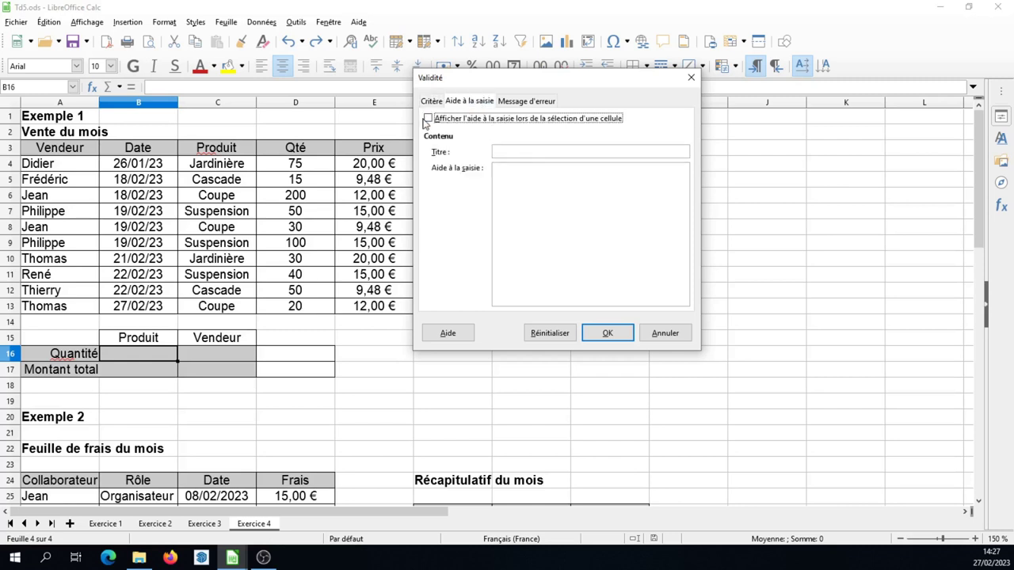
{"action": "left_click", "coordinate": [428, 119]}
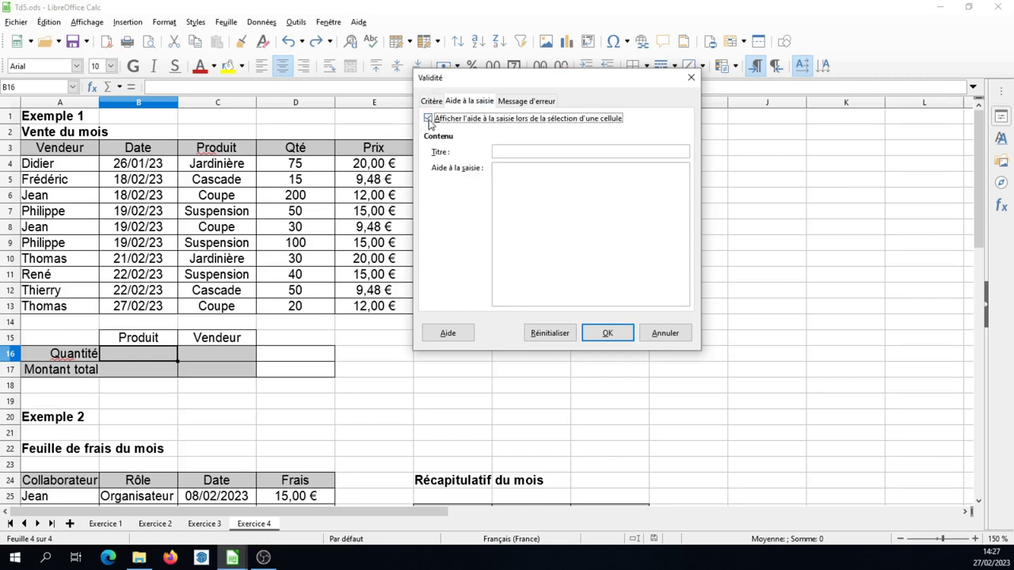
{"action": "left_click", "coordinate": [505, 155]}
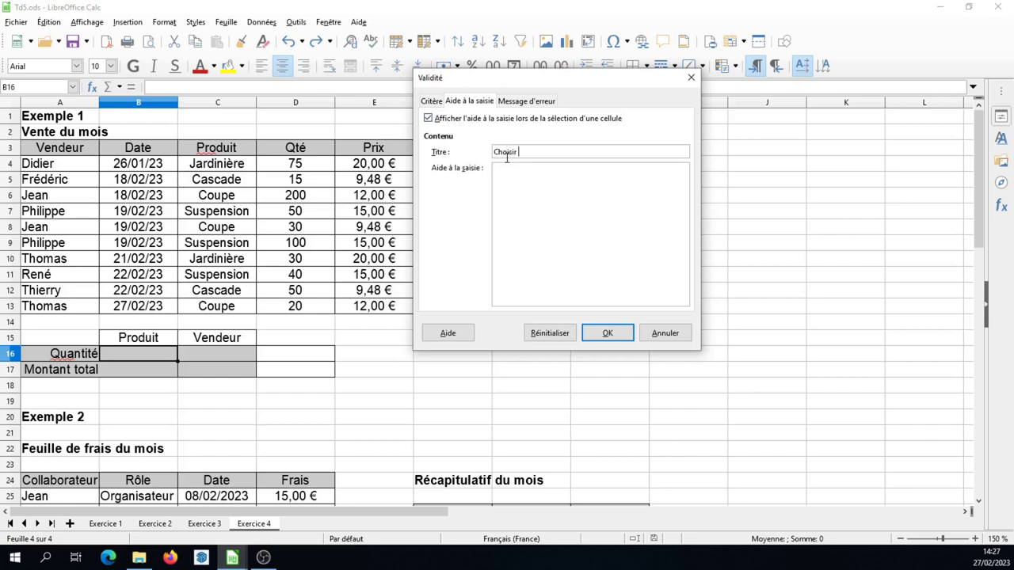
{"action": "type", "text": "n "}
{"action": "type", "text": " faut choisi"}
{"action": "type", "text": "r parmi les t"}
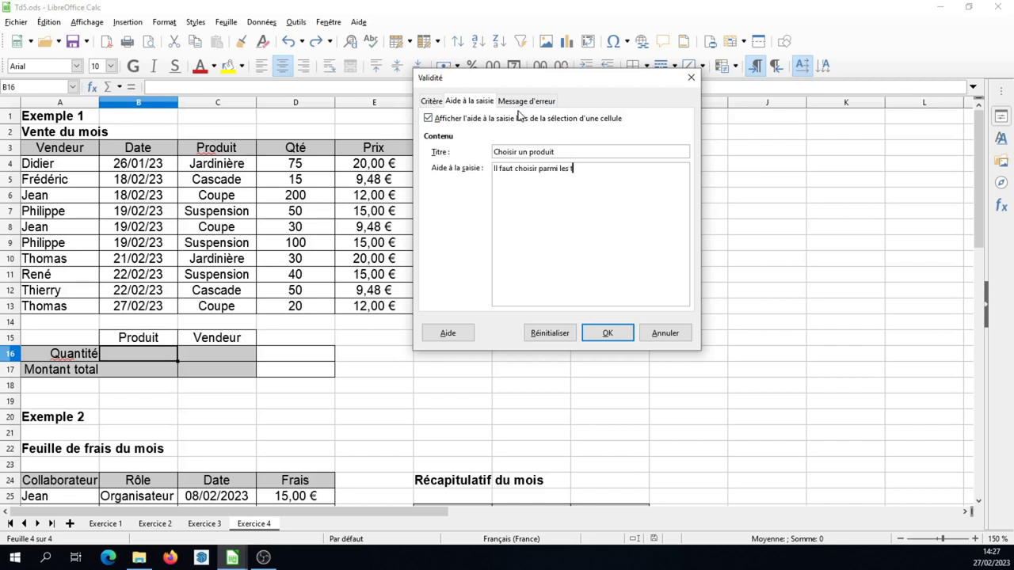
{"action": "type", "text": "rois types de produits"}
Set the validity error title to "Erreur produit" and its message to "Ce produit n'existe pas", and apply the rule
{"action": "left_click", "coordinate": [525, 103]}
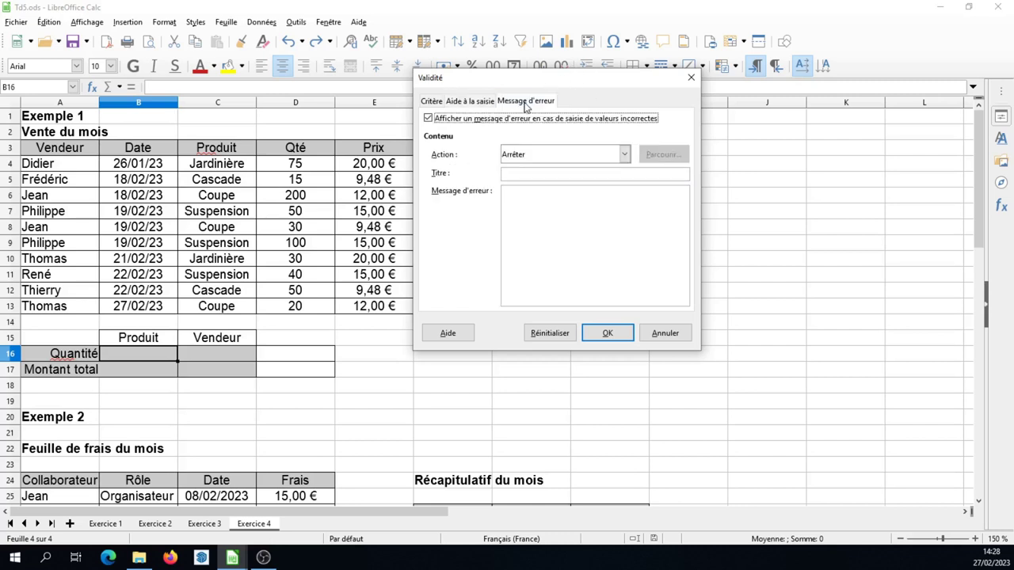
{"action": "left_click", "coordinate": [504, 191]}
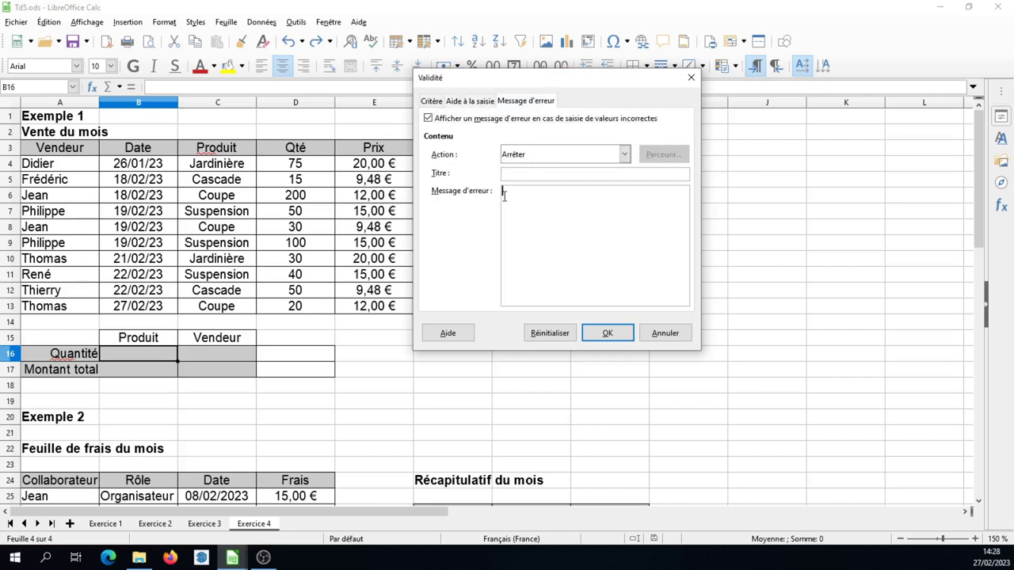
{"action": "type", "text": "Ce pr"}
{"action": "type", "text": "oduit n'existe pas"}
{"action": "type", "text": "oduit"}
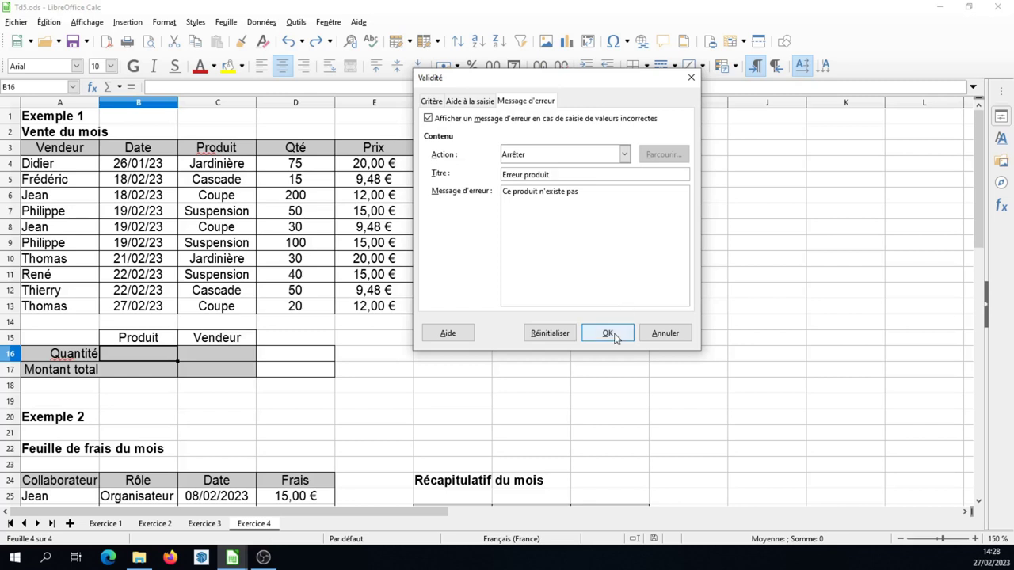
{"action": "left_click", "coordinate": [607, 333]}
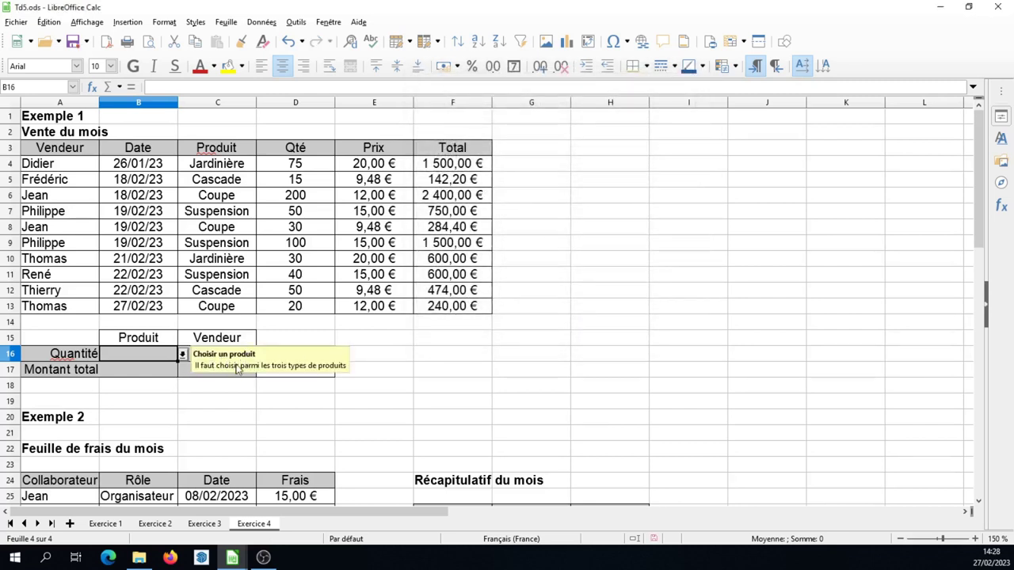
Test the product list in cell B16 by choosing Cascade and finally Jardinière
{"action": "left_click", "coordinate": [183, 355]}
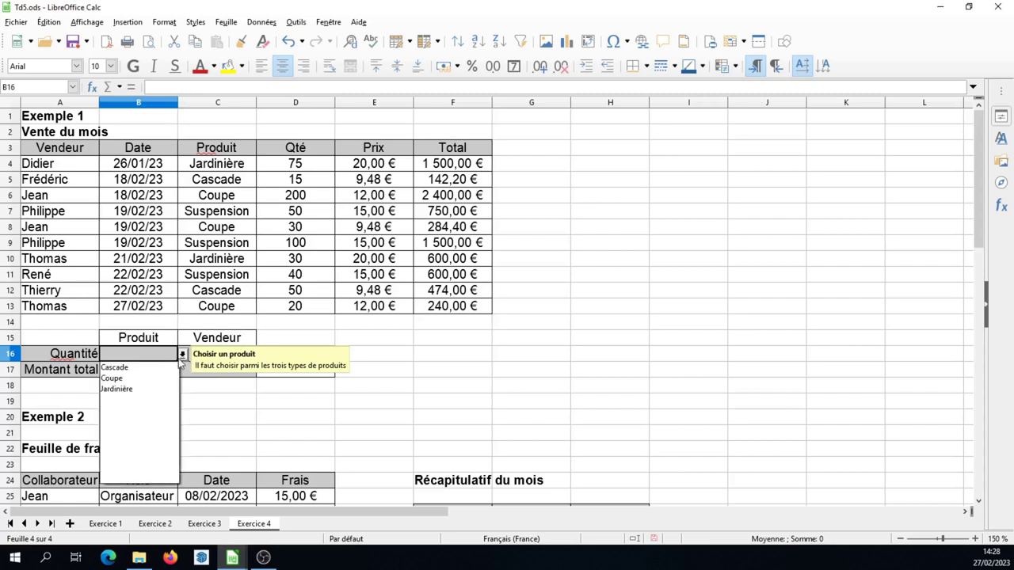
{"action": "left_click", "coordinate": [124, 371]}
{"action": "left_click", "coordinate": [181, 355]}
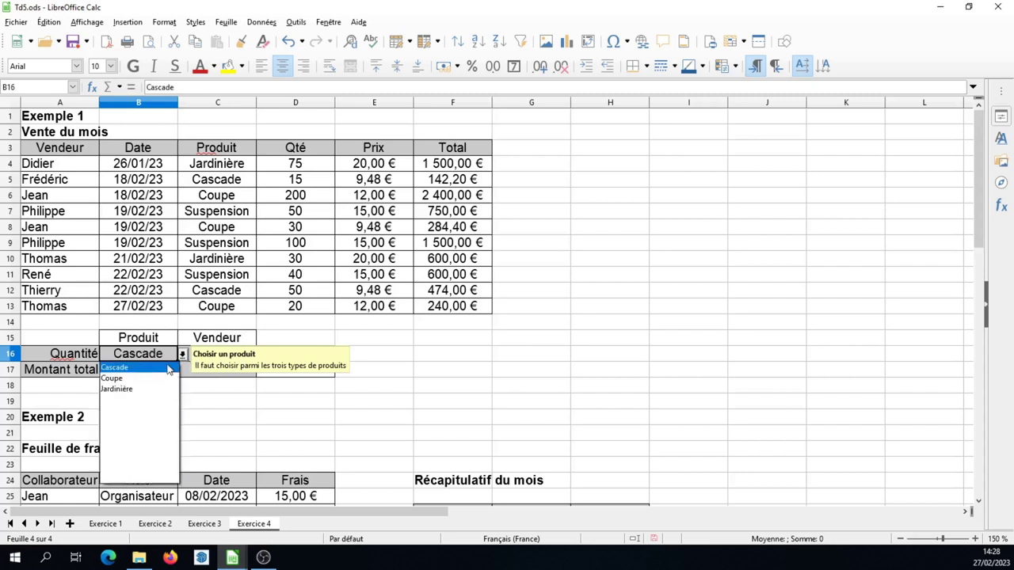
{"action": "left_click", "coordinate": [143, 389]}
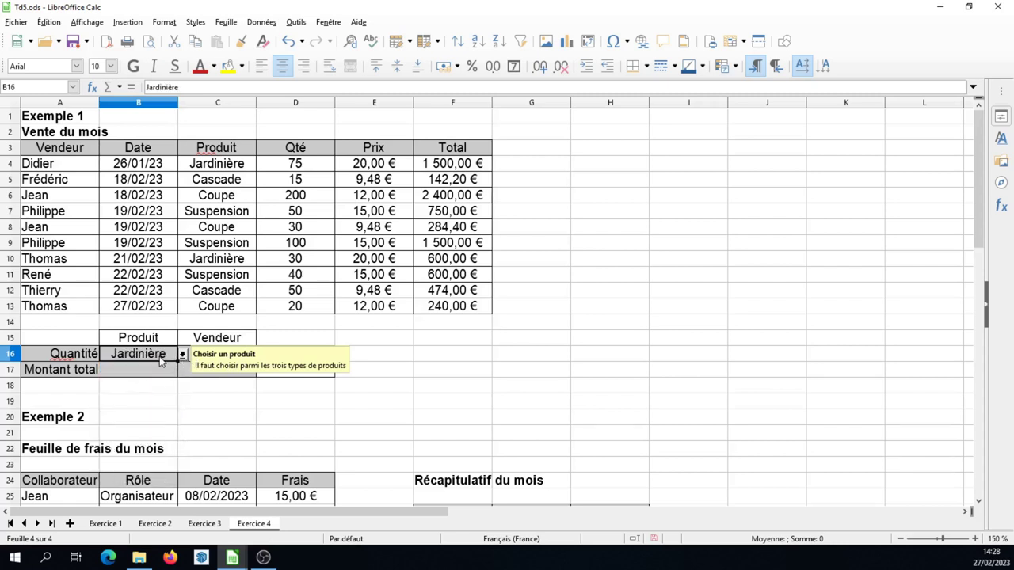
Try to enter the unlisted product "tulipe" in cell B16 to test the validity rule
{"action": "double_click", "coordinate": [163, 359]}
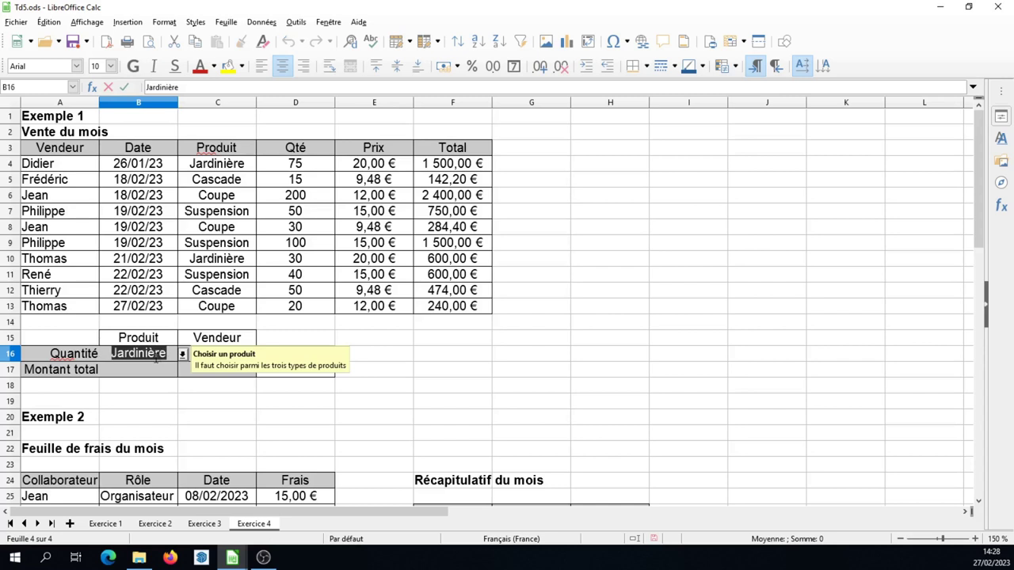
{"action": "type", "text": "tulipe"}
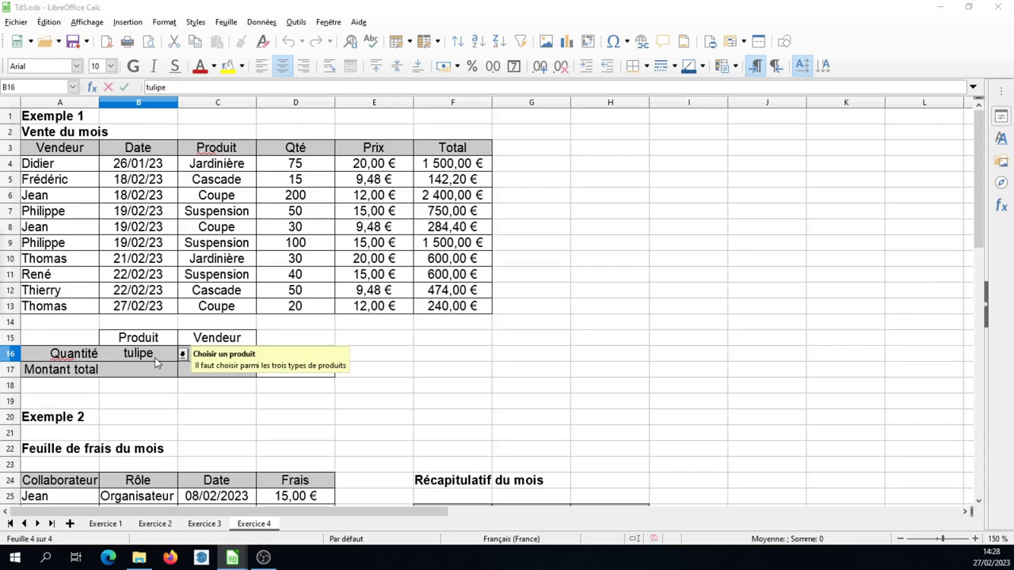
{"action": "key", "text": "Return"}
{"action": "left_click_drag", "start_coordinate": [29, 226], "coordinate": [319, 219]}
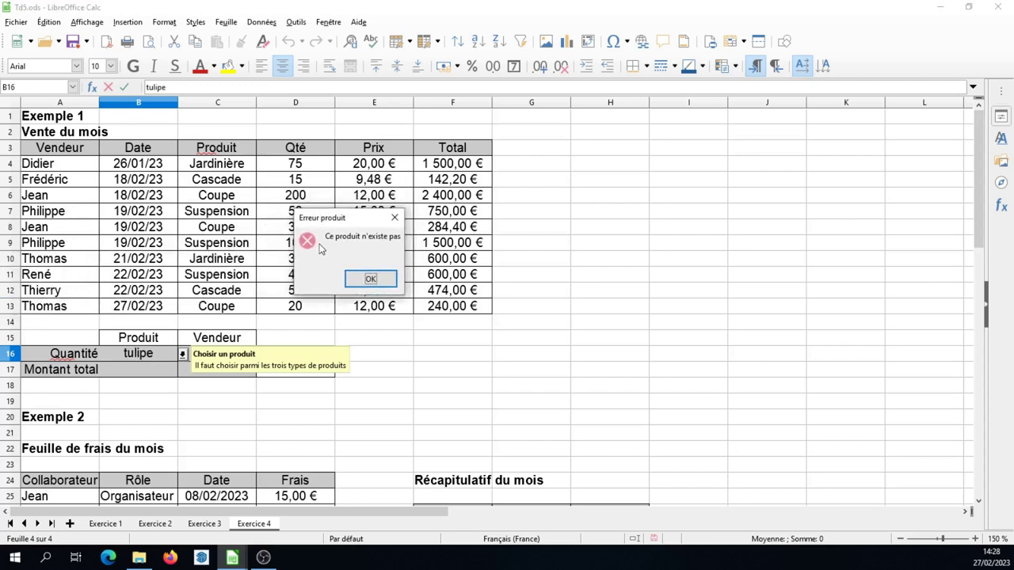
{"action": "left_click", "coordinate": [368, 279]}
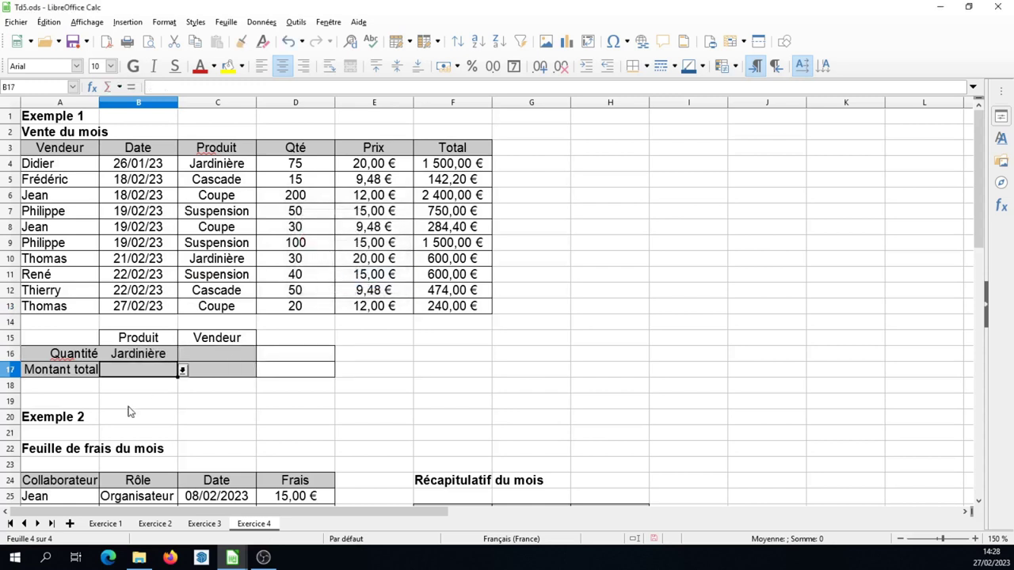
Turn off the input help in the validity settings of cell B16
{"action": "left_click", "coordinate": [143, 359]}
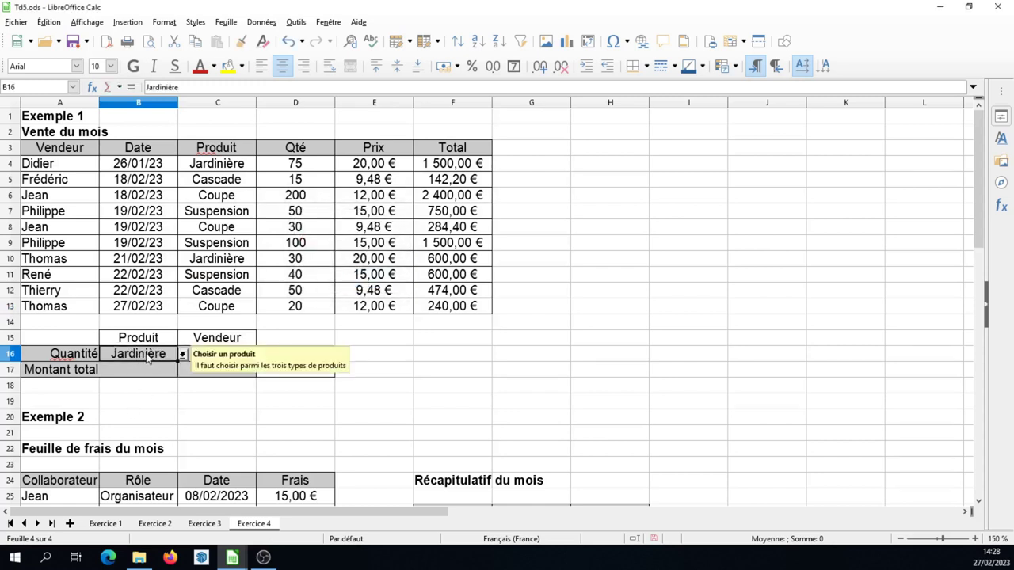
{"action": "left_click", "coordinate": [252, 24]}
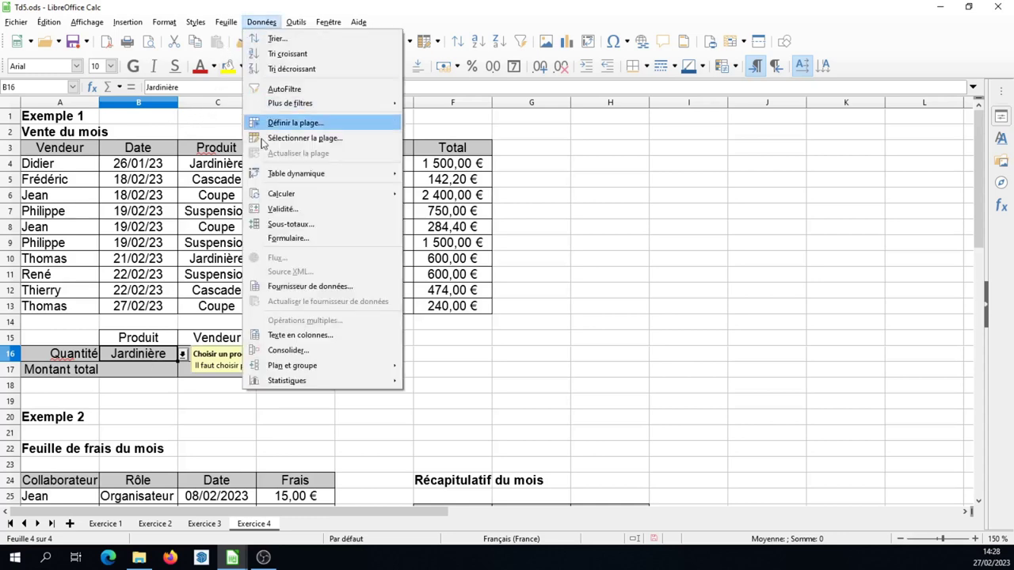
{"action": "left_click", "coordinate": [283, 208]}
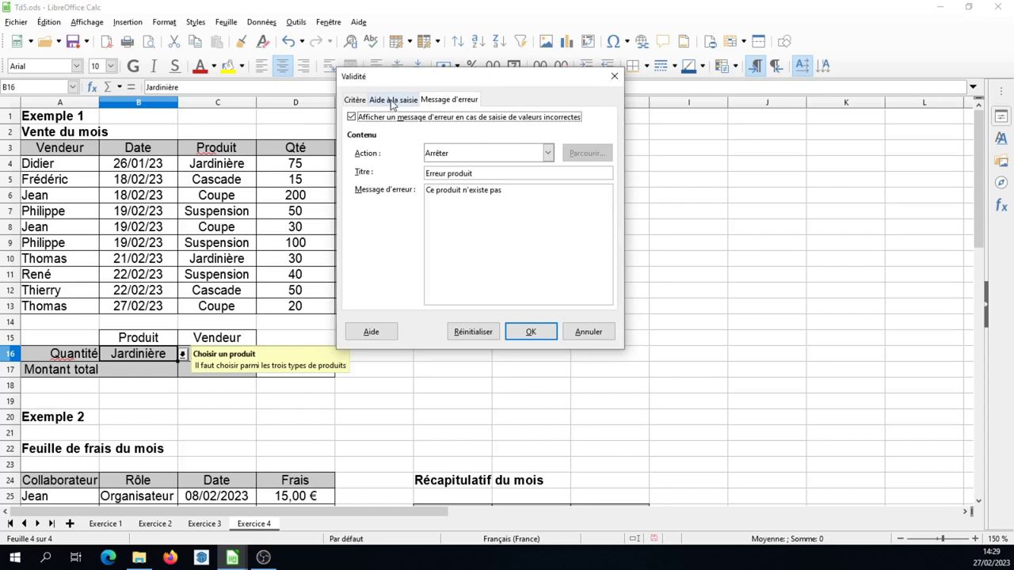
{"action": "left_click", "coordinate": [391, 100]}
{"action": "left_click", "coordinate": [352, 117]}
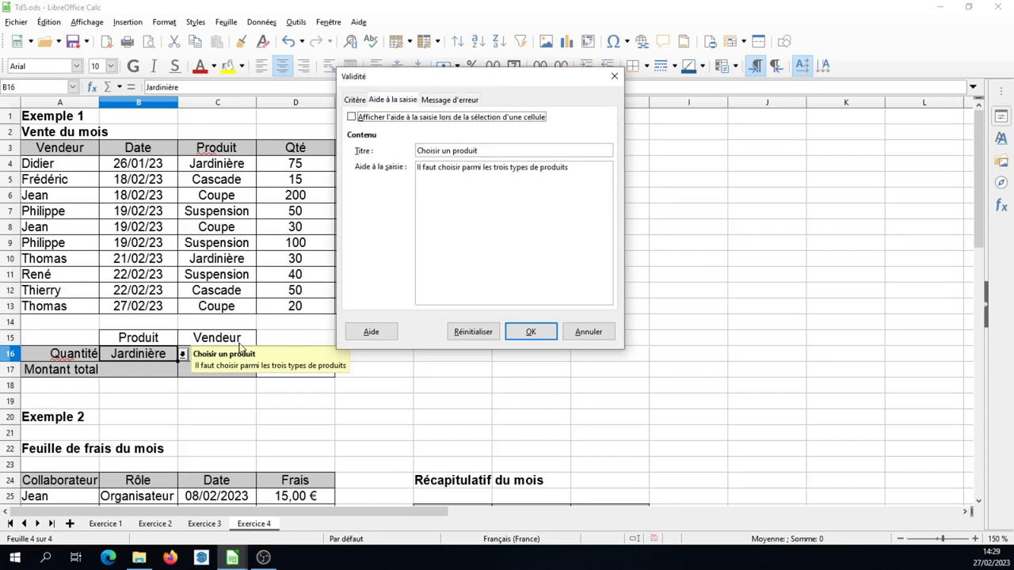
Change B16's validity criterion to a cell range with source $'Exercice 4'.$C$4:$C$13 and apply it
{"action": "left_click", "coordinate": [355, 100]}
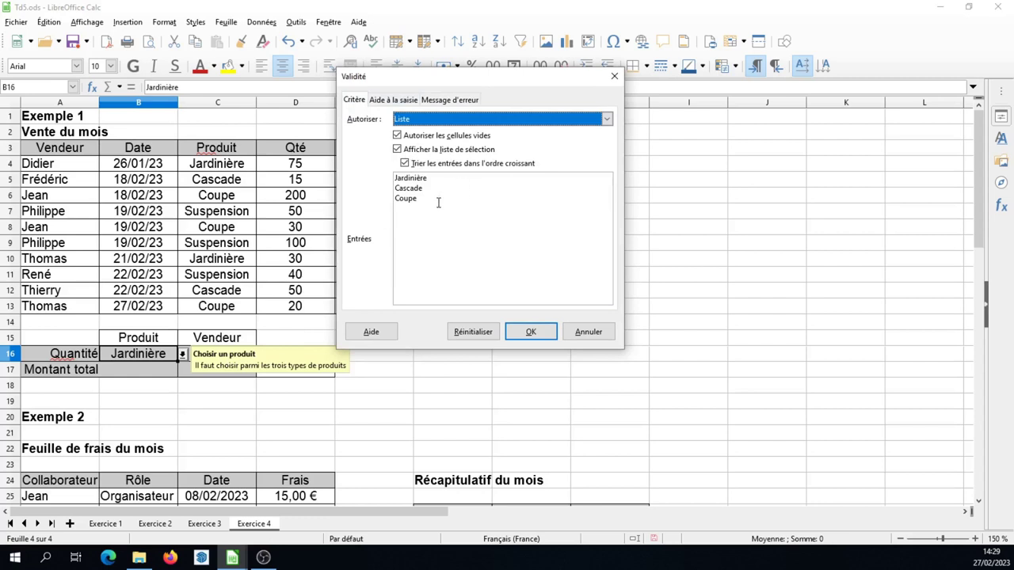
{"action": "left_click", "coordinate": [417, 121]}
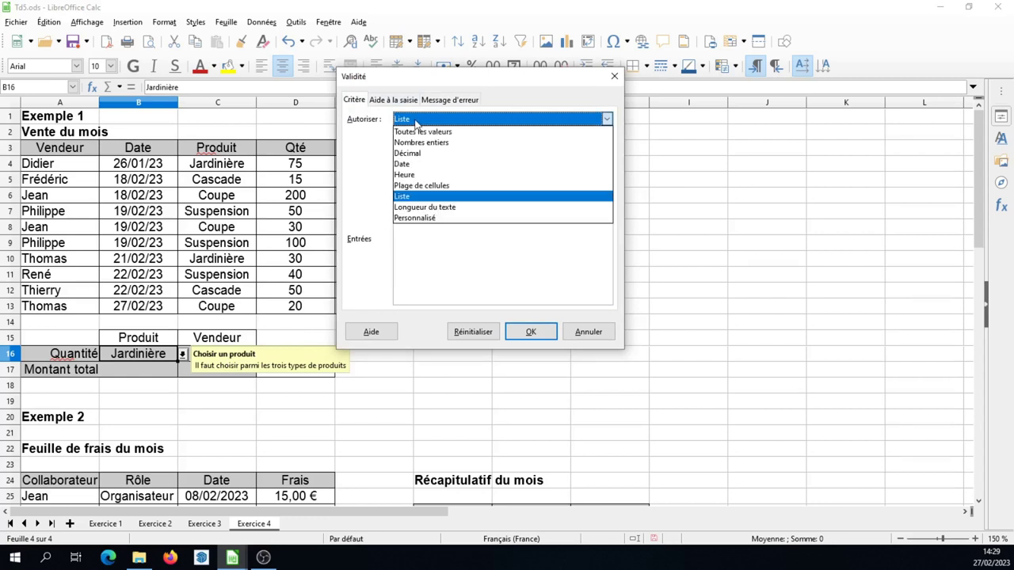
{"action": "left_click", "coordinate": [422, 185]}
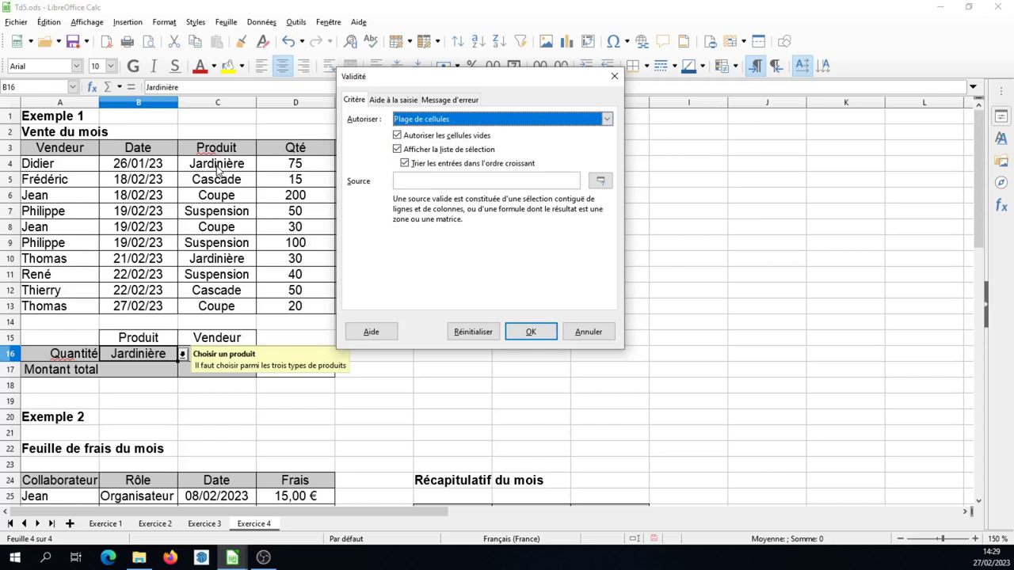
{"action": "left_click", "coordinate": [602, 182]}
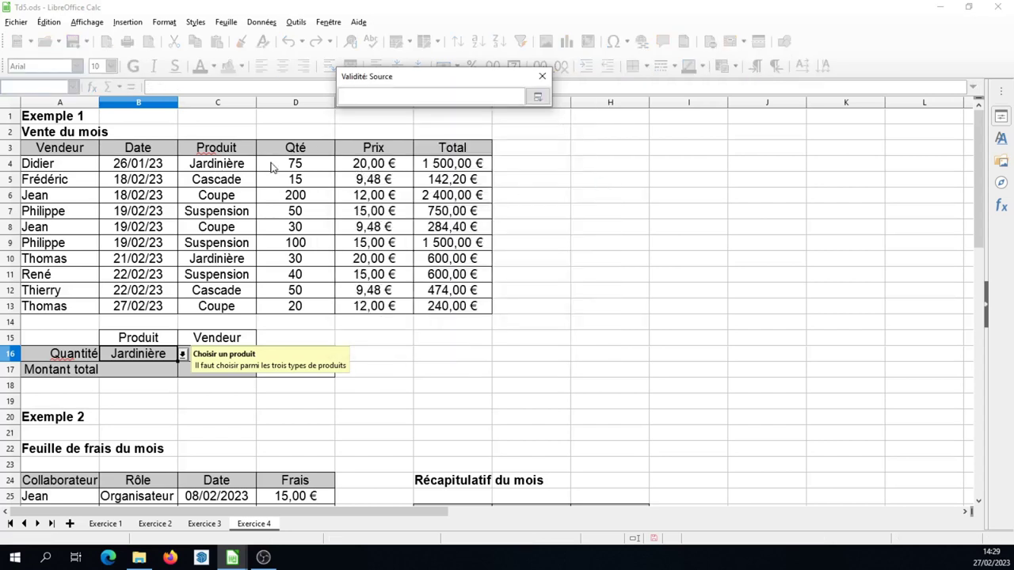
{"action": "left_click_drag", "start_coordinate": [255, 167], "coordinate": [246, 312]}
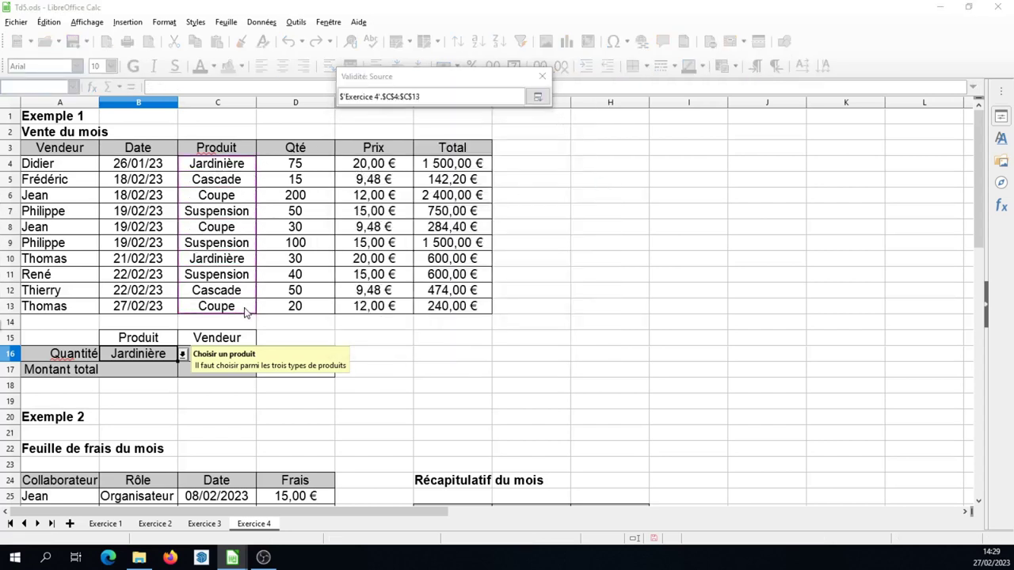
{"action": "left_click", "coordinate": [535, 98]}
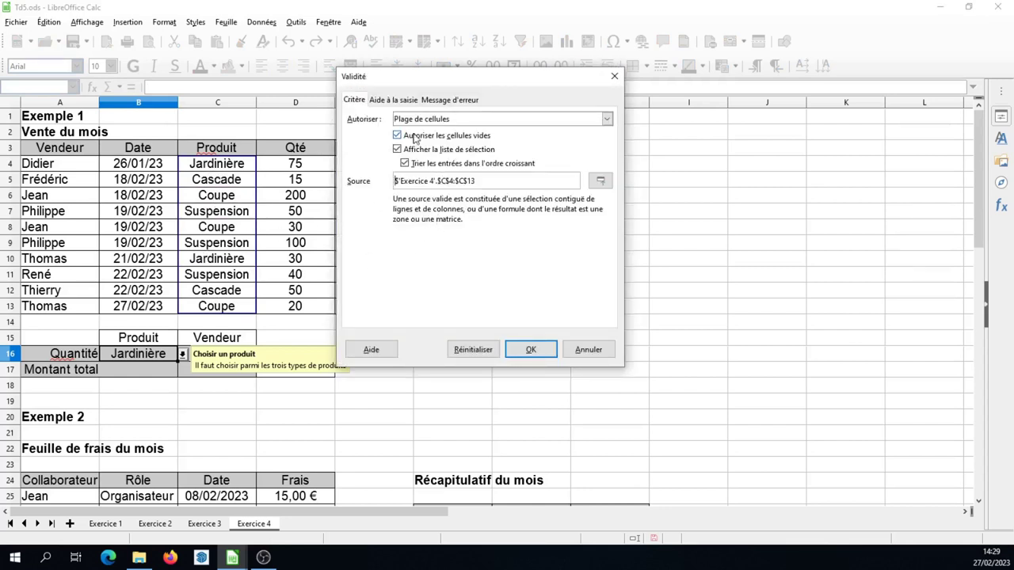
{"action": "left_click", "coordinate": [531, 350]}
Test the range-based list in cell B16 by choosing Suspension, Cascade and finally Coupe
{"action": "left_click", "coordinate": [183, 355]}
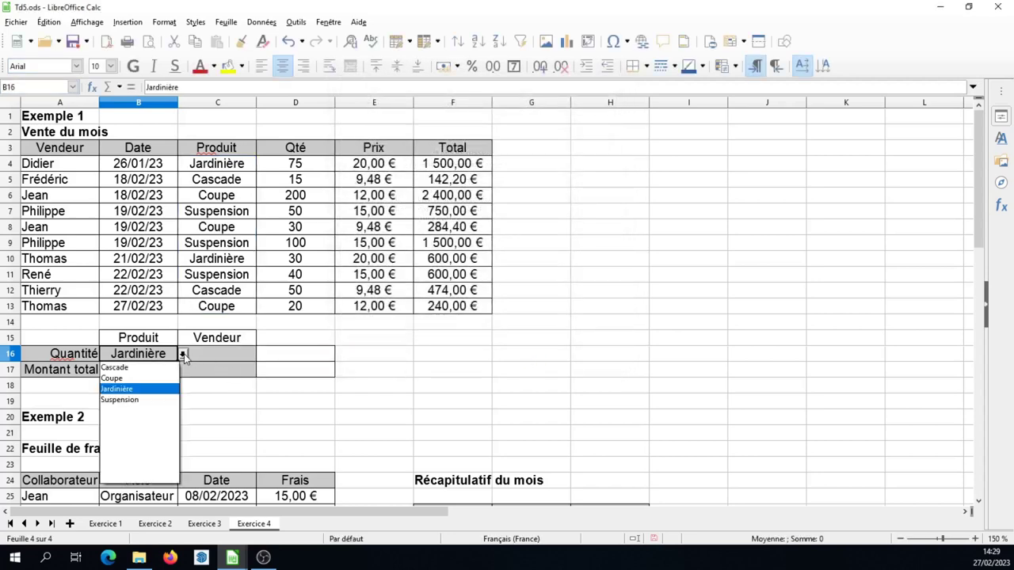
{"action": "left_click", "coordinate": [131, 401]}
{"action": "left_click", "coordinate": [182, 355]}
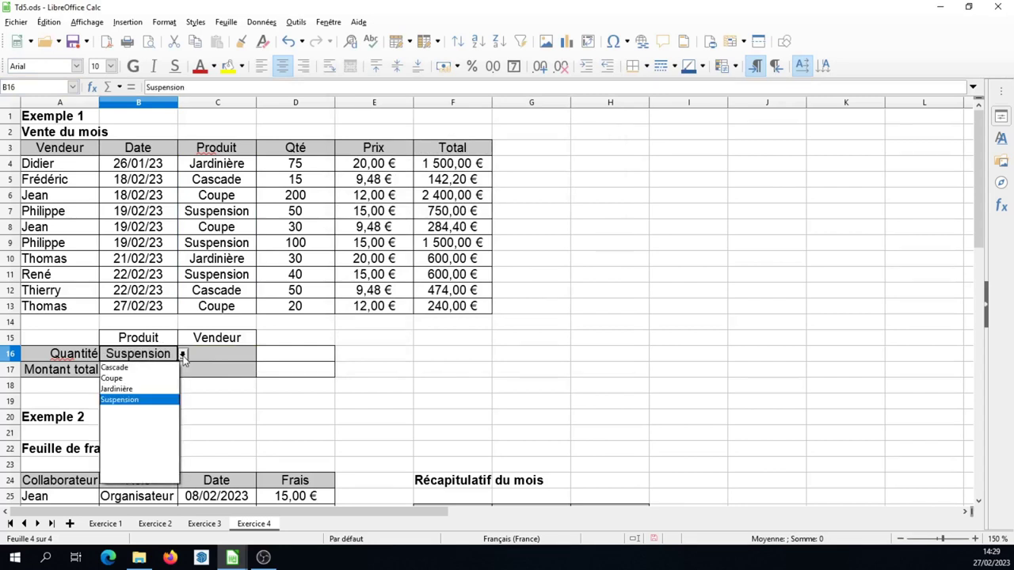
{"action": "left_click", "coordinate": [145, 369]}
{"action": "left_click", "coordinate": [182, 355]}
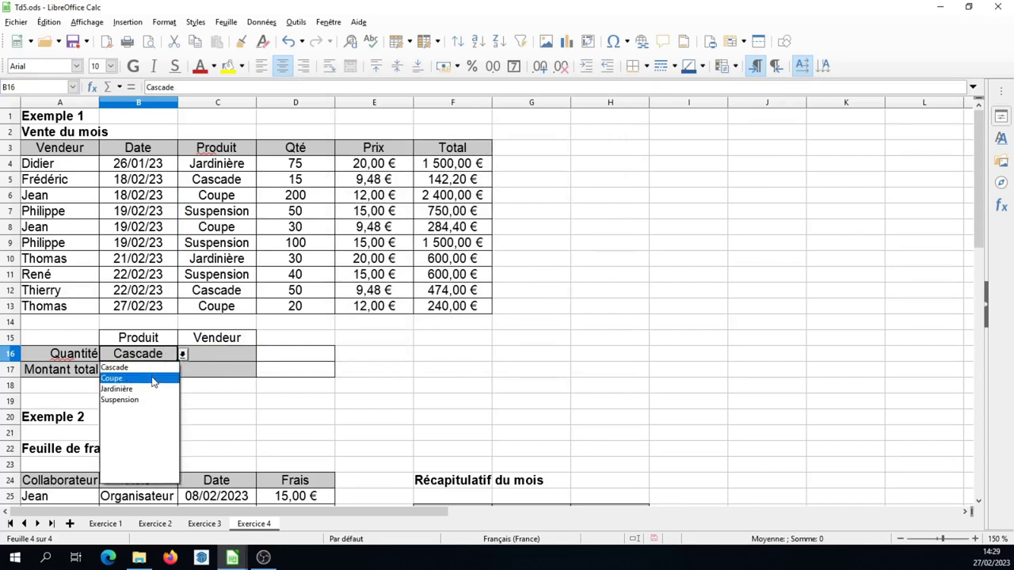
{"action": "left_click", "coordinate": [155, 381]}
{"action": "left_click", "coordinate": [198, 354]}
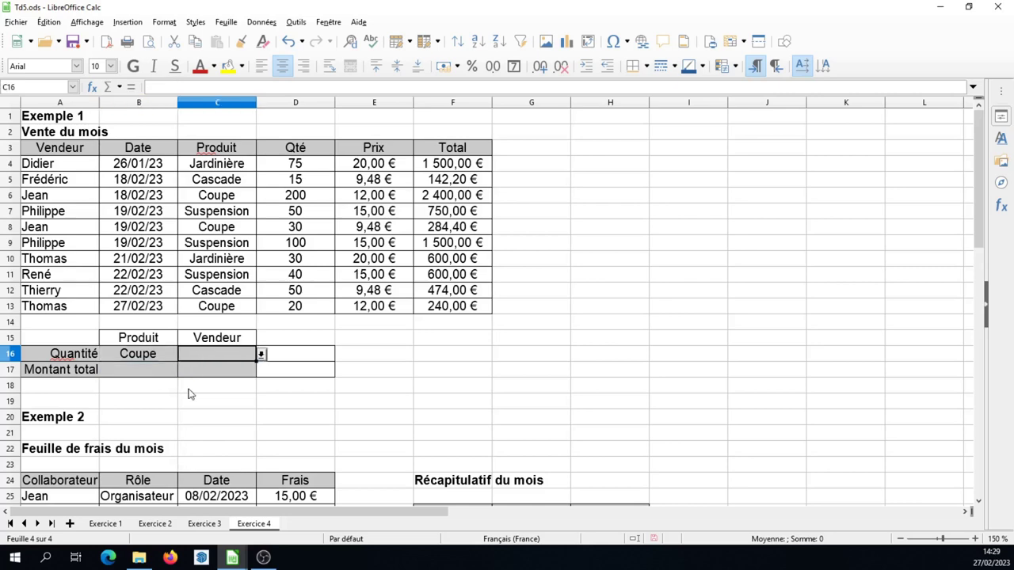